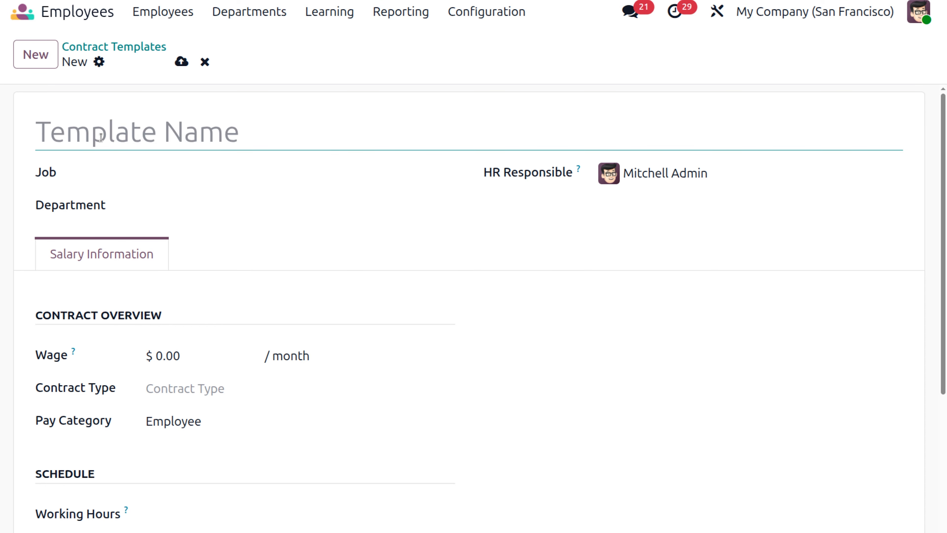
Step: Name the new contract template "retail sales executive template"
type("retail sales exicutive")
right_click(211, 134)
left_click(239, 146)
left_click(314, 135)
type("template")
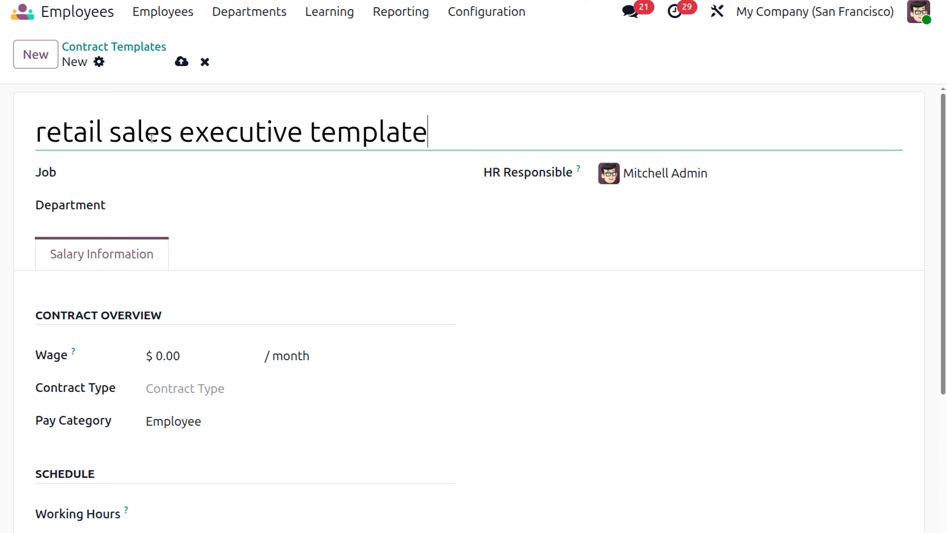
Step: Start creating a new job for the template with the job position "sales executive"
left_click(209, 181)
type("sa")
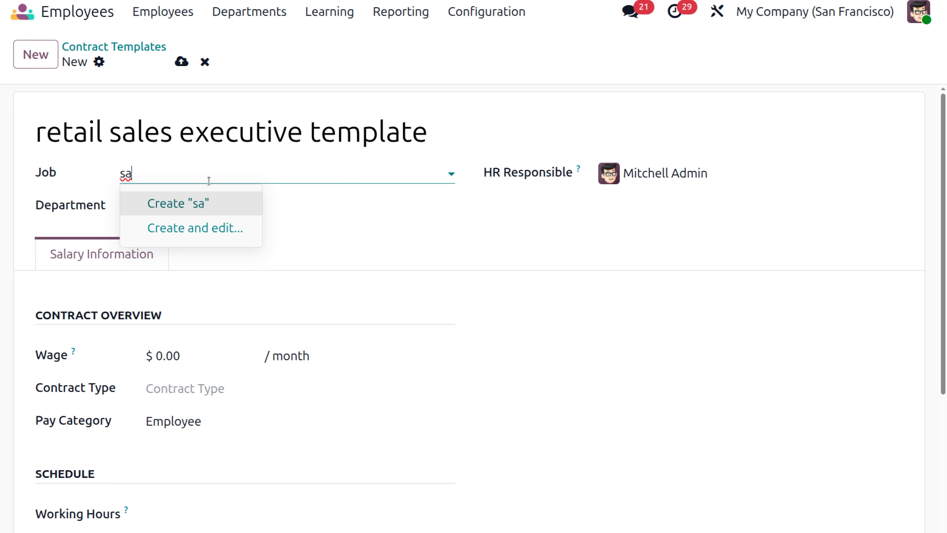
type("les")
left_click(218, 234)
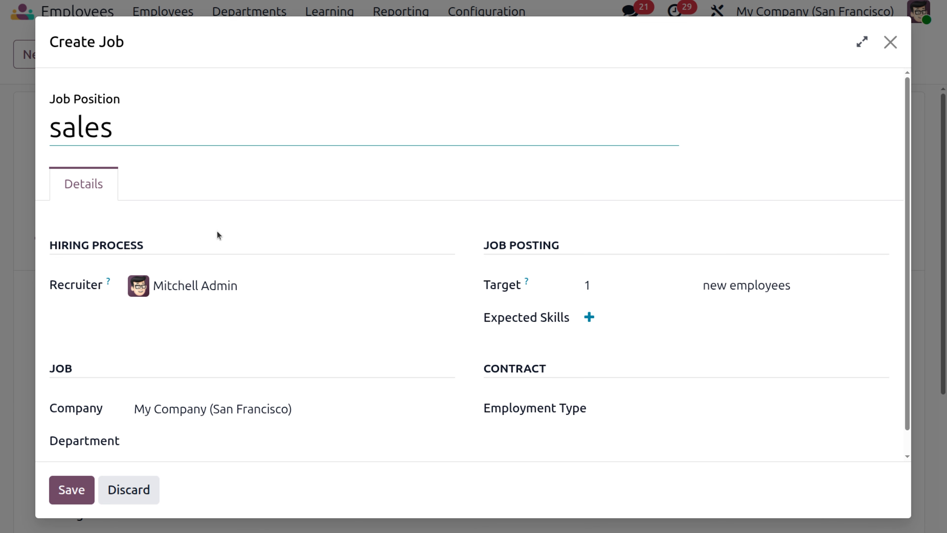
type("exic")
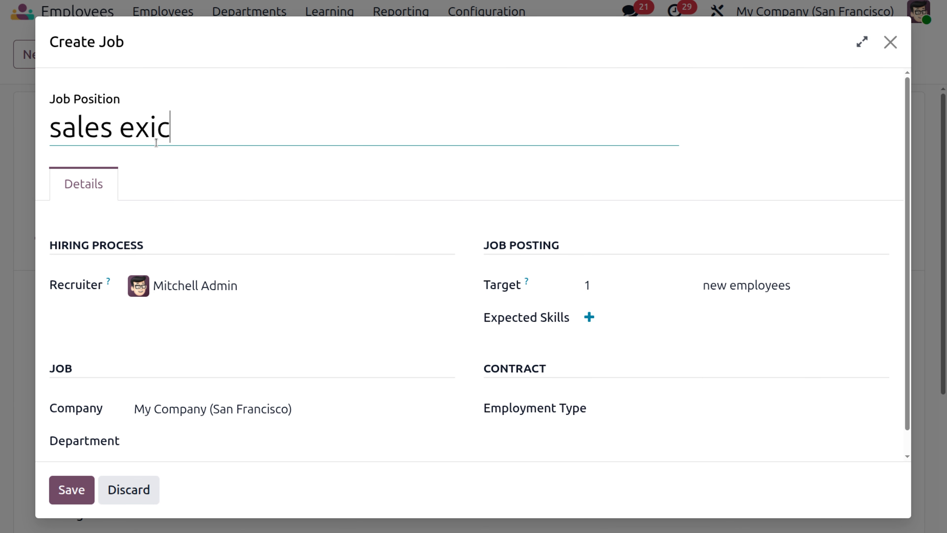
type("utive")
right_click(239, 131)
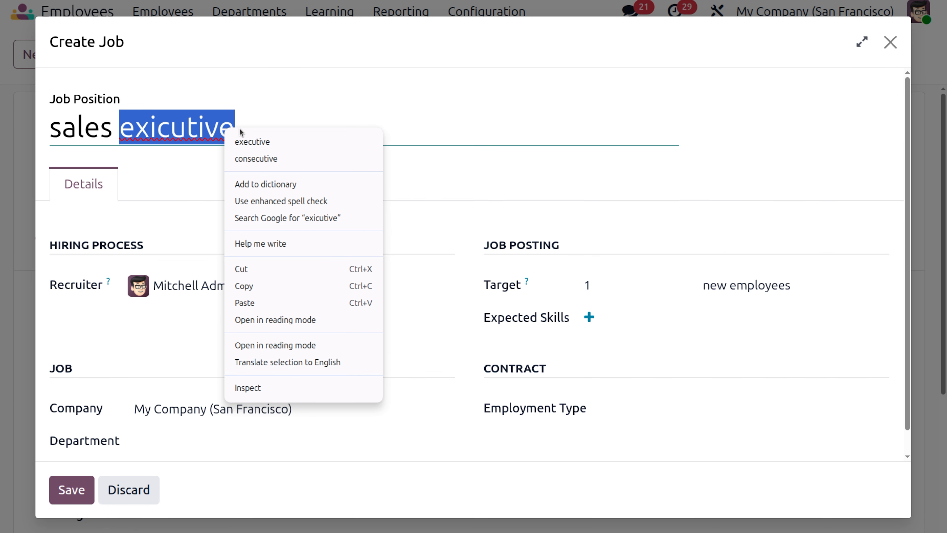
left_click(236, 142)
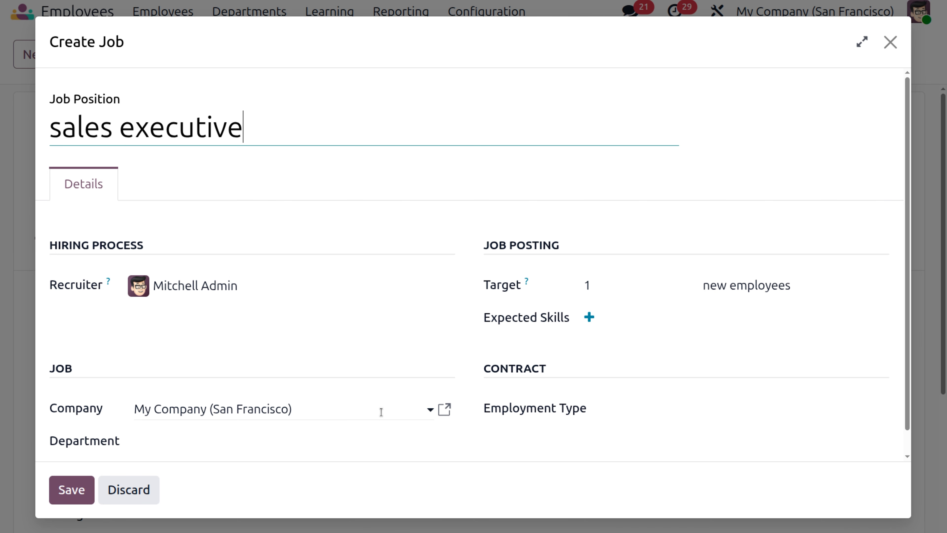
Step: Set the new job's employment type to Permanent and save the job
left_click(677, 414)
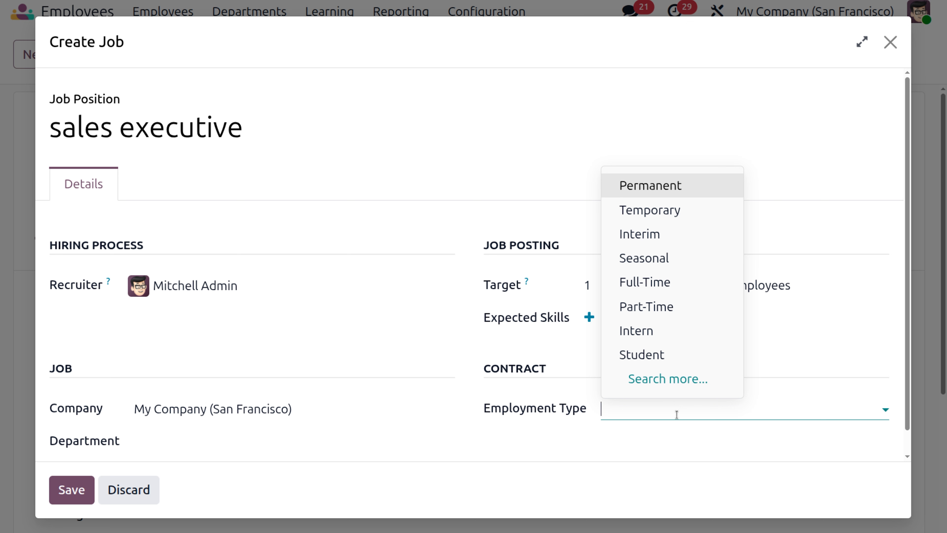
left_click(677, 190)
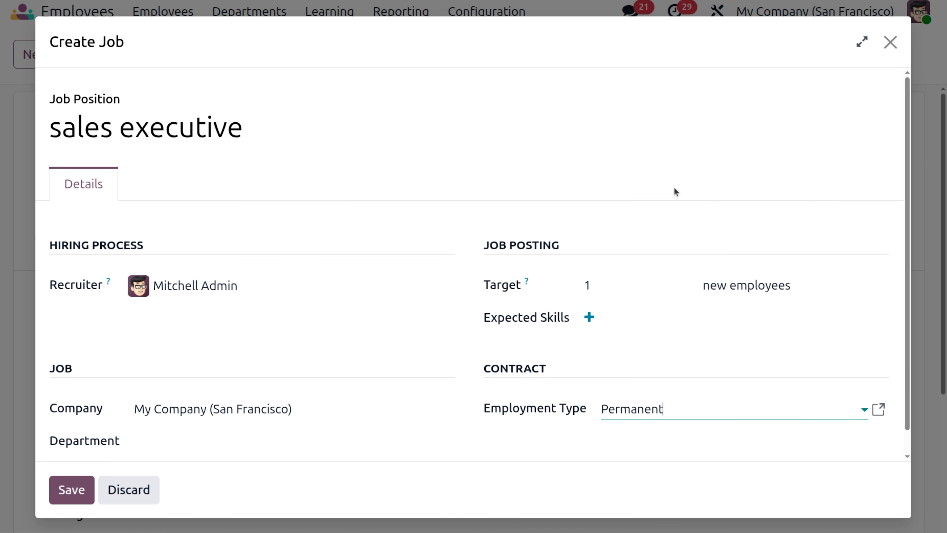
left_click(72, 490)
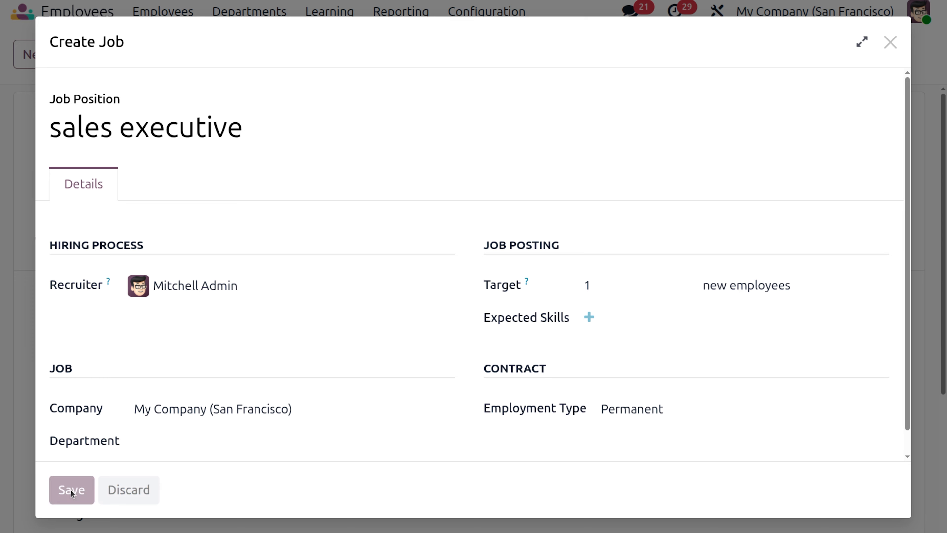
left_click(338, 238)
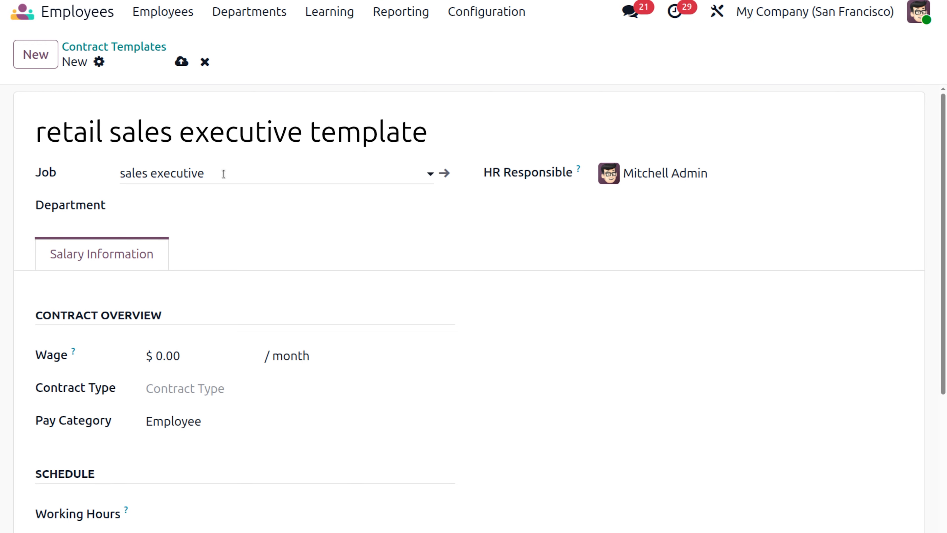
Step: Assign the template to the Management / Sales department
left_click(182, 204)
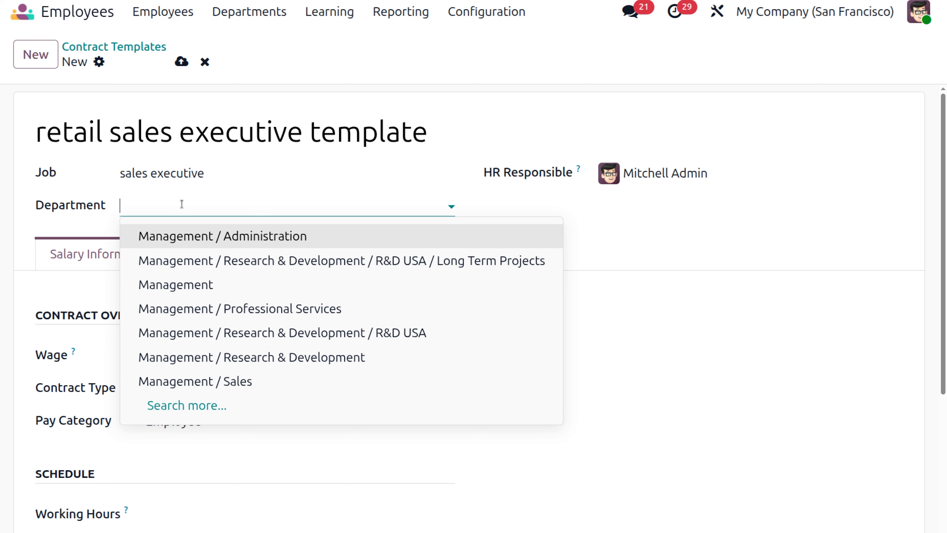
left_click(208, 287)
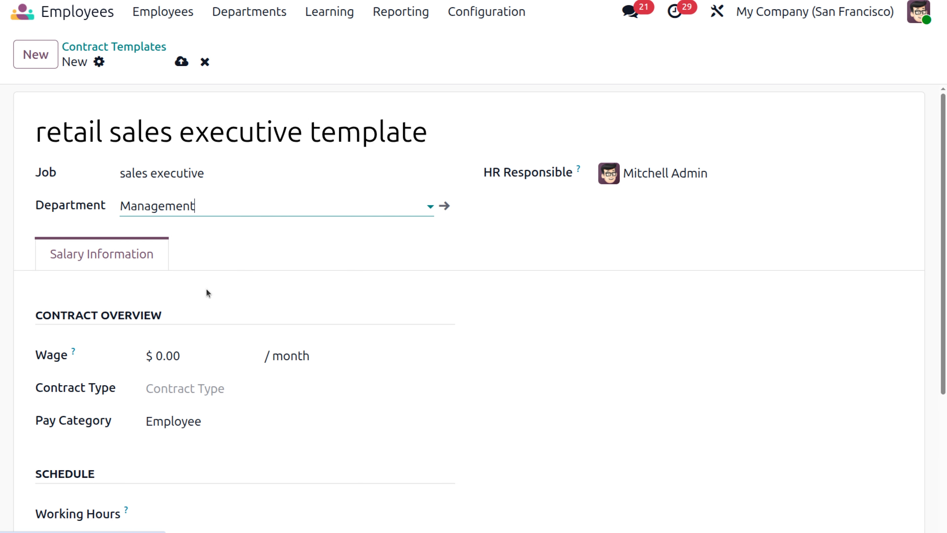
left_click(234, 202)
left_click(192, 383)
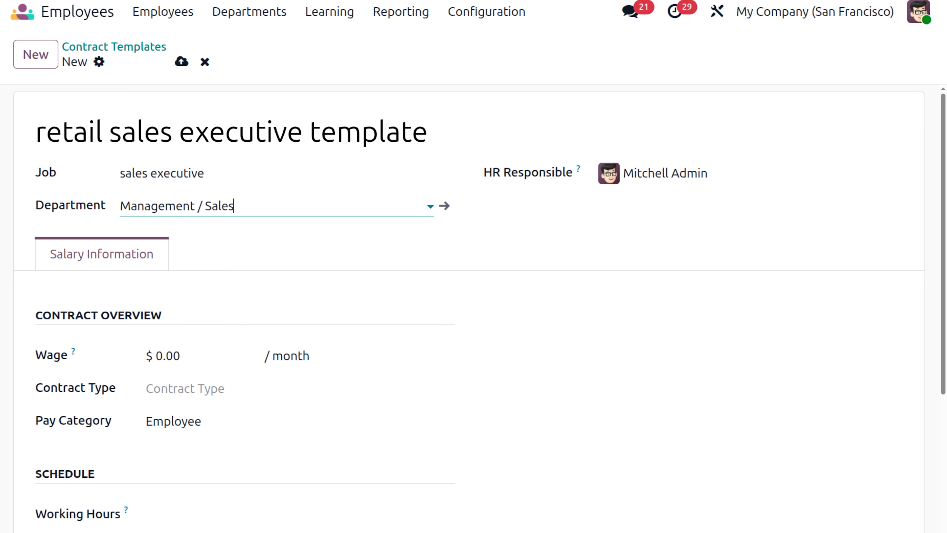
Step: Set the template's monthly wage to $2,000
scroll(204, 229, "down", 4)
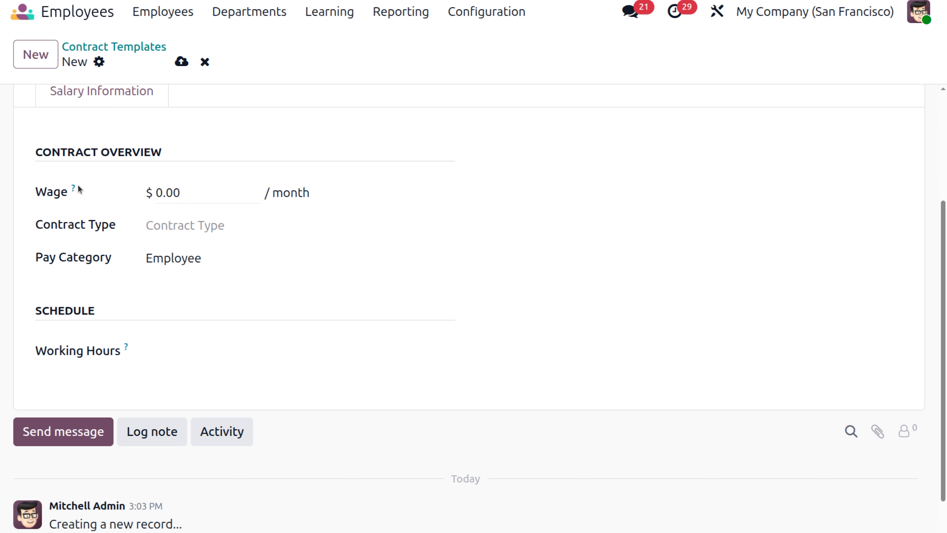
mouse_move(72, 190)
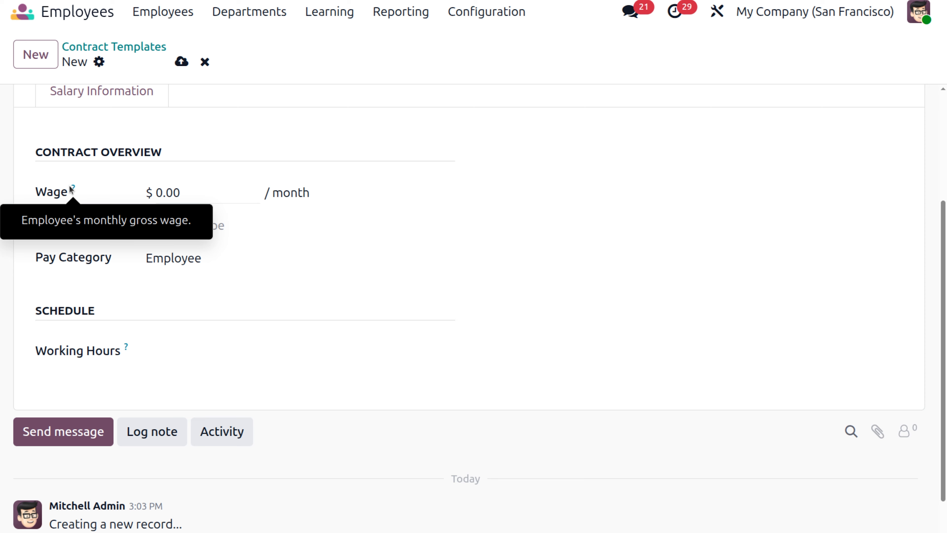
left_click(164, 192)
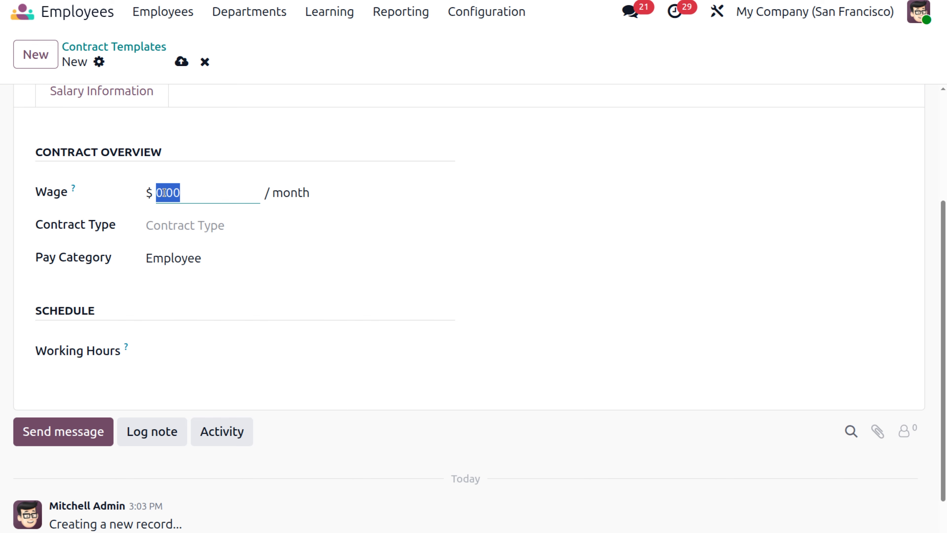
type("2000")
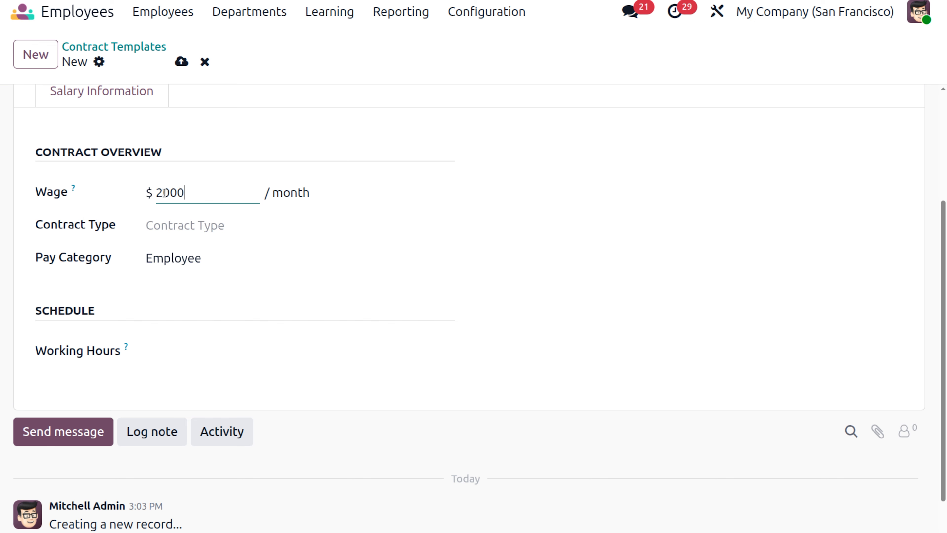
left_click(386, 187)
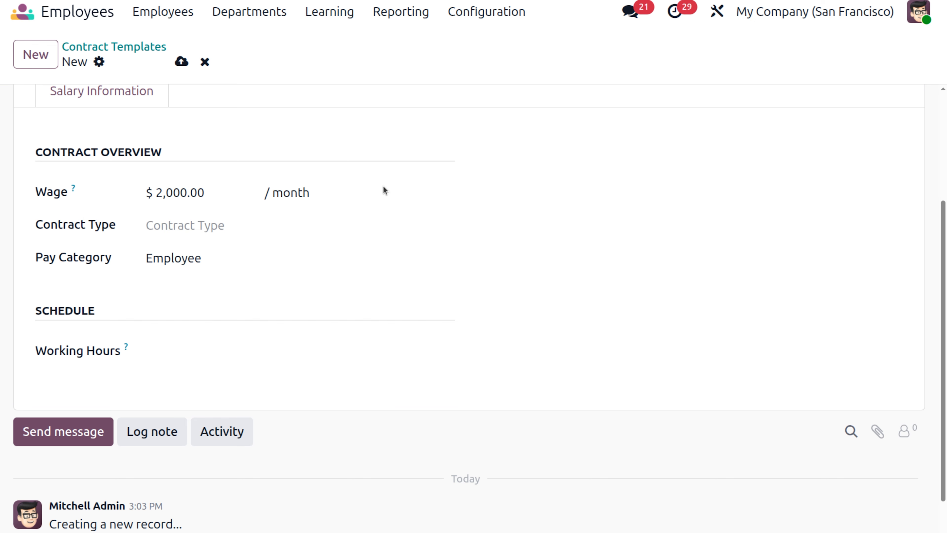
Step: Set the contract type to Permanent and keep Employee as the pay category
left_click(207, 228)
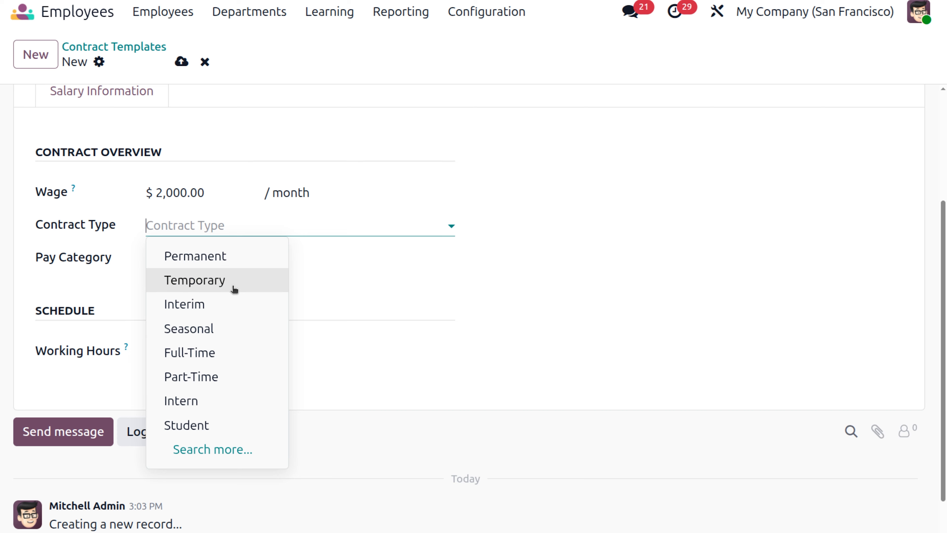
left_click(227, 257)
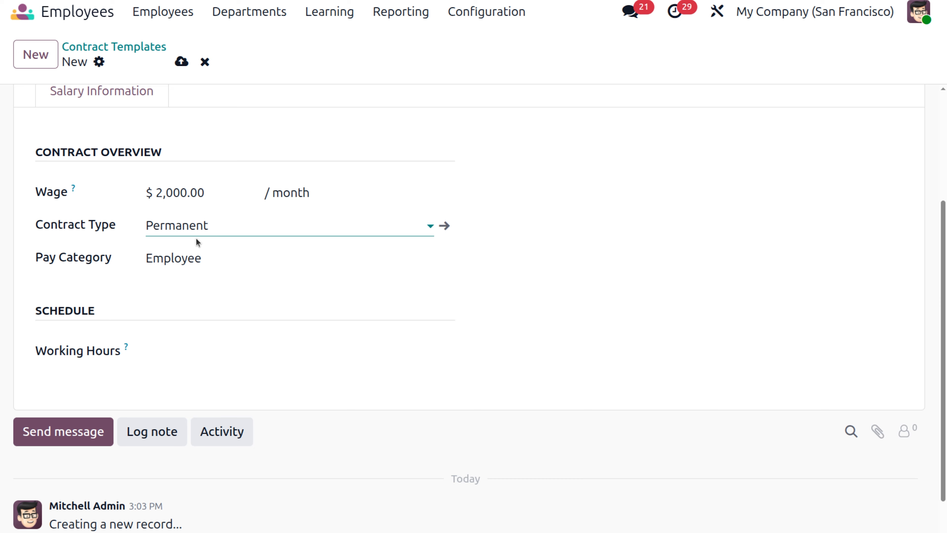
left_click(222, 261)
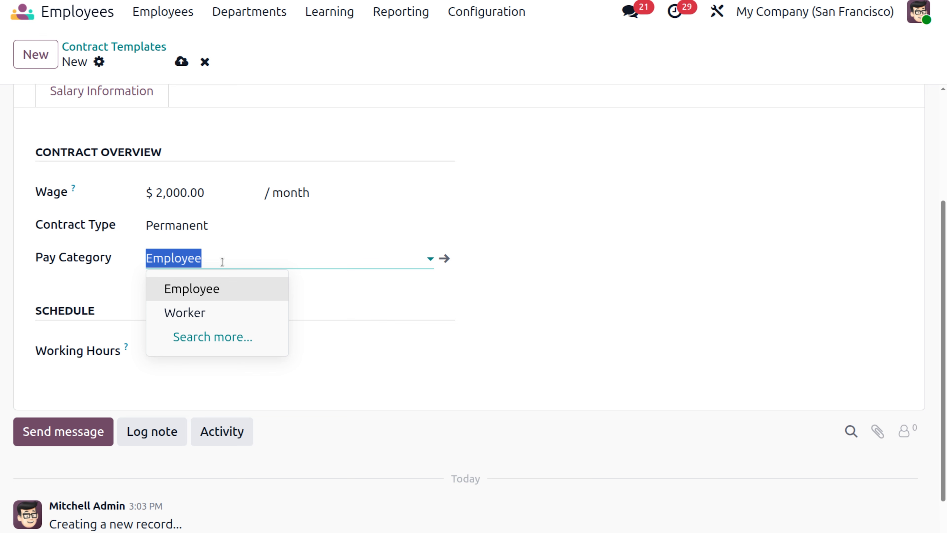
left_click(222, 261)
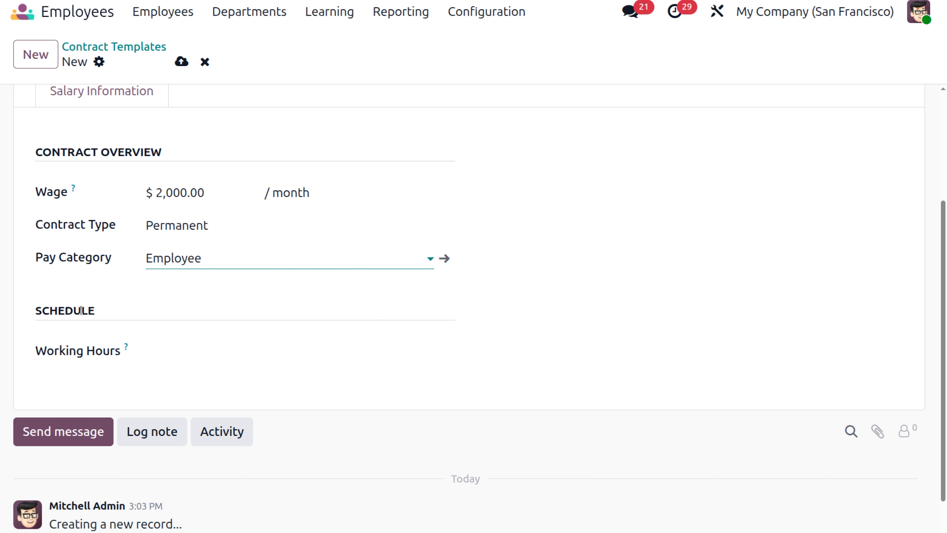
Step: Set the template's working hours to Flexible 40 hours/week
left_click(182, 360)
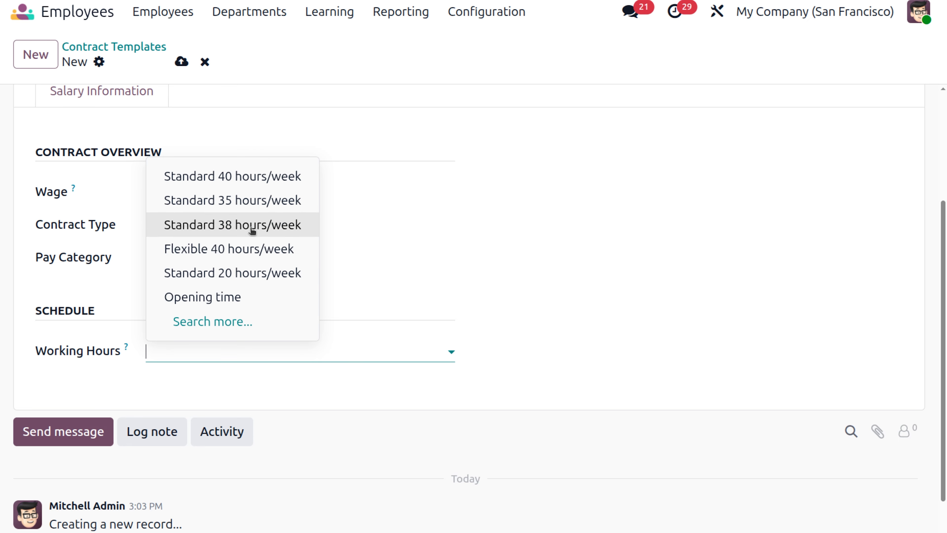
left_click(250, 253)
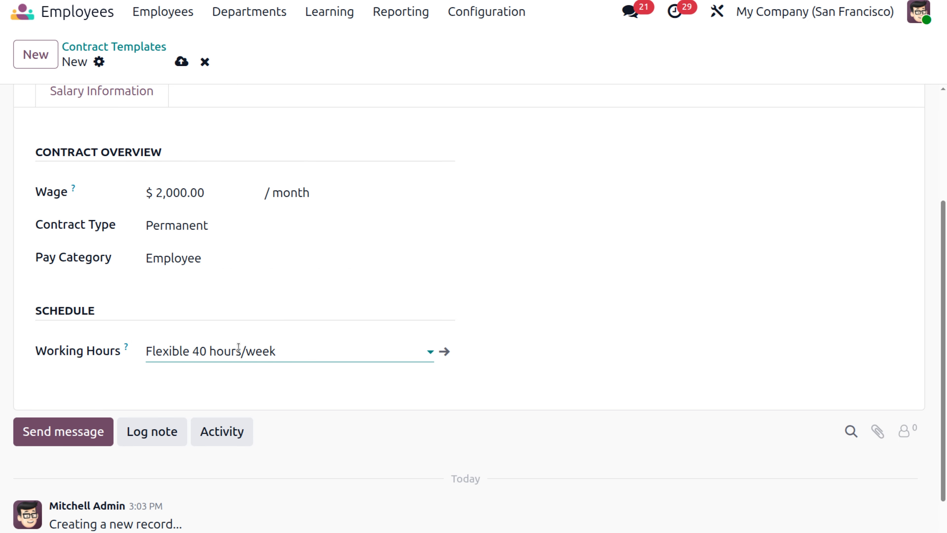
left_click(289, 352)
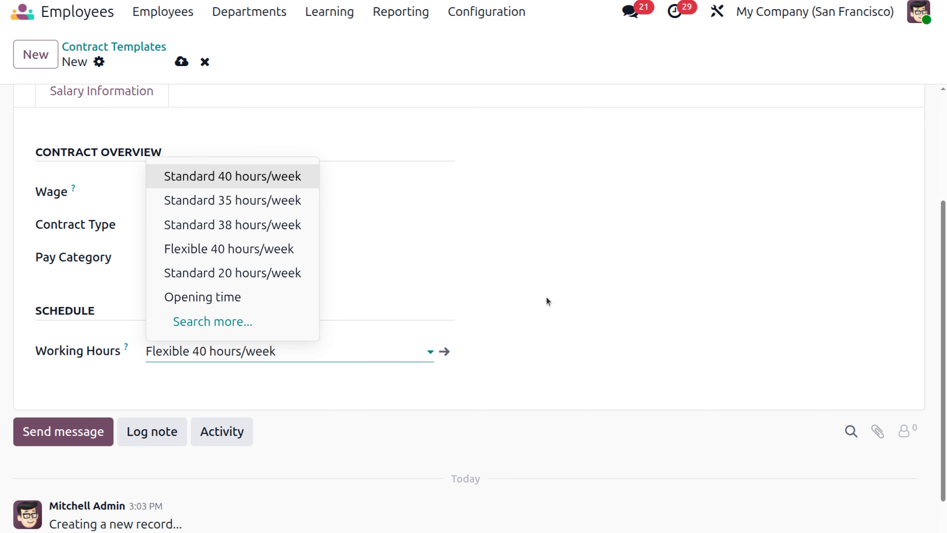
Step: Examine the details of the selected working schedule, then review the completed template and return to the contract templates list
left_click(444, 351)
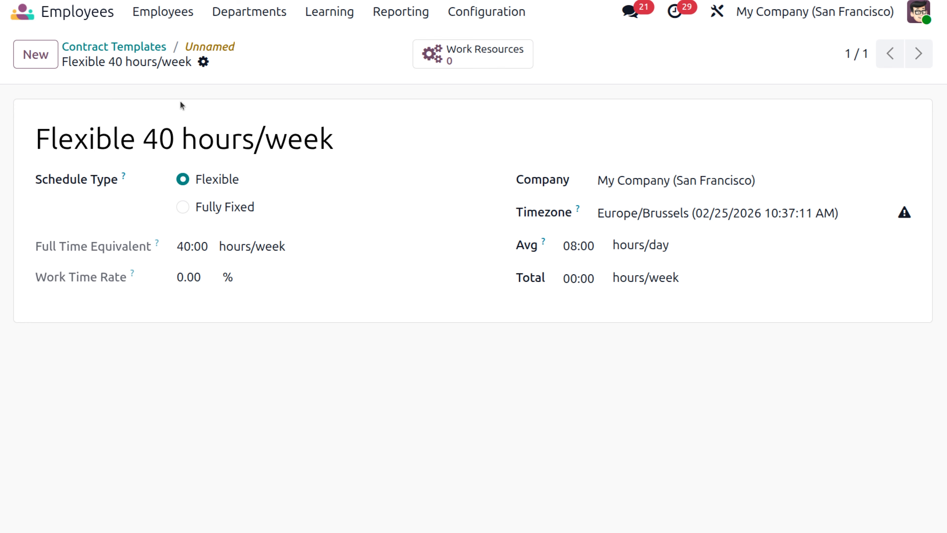
left_click(194, 47)
scroll(162, 301, "up", 2)
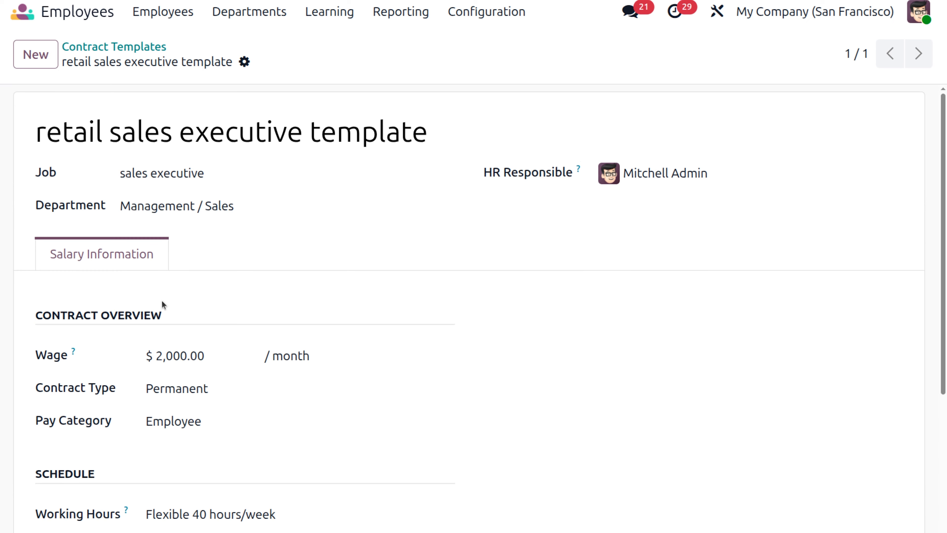
scroll(206, 370, "down", 5)
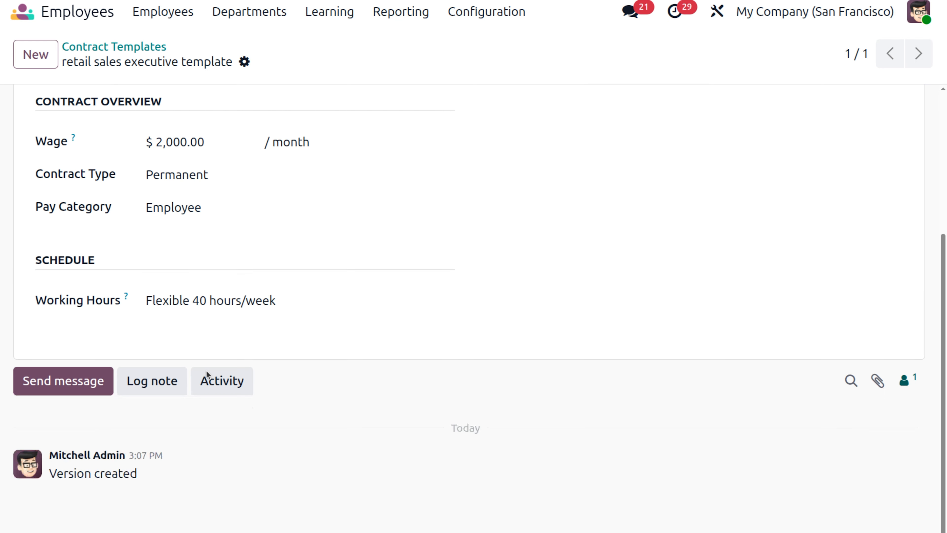
scroll(208, 373, "up", 5)
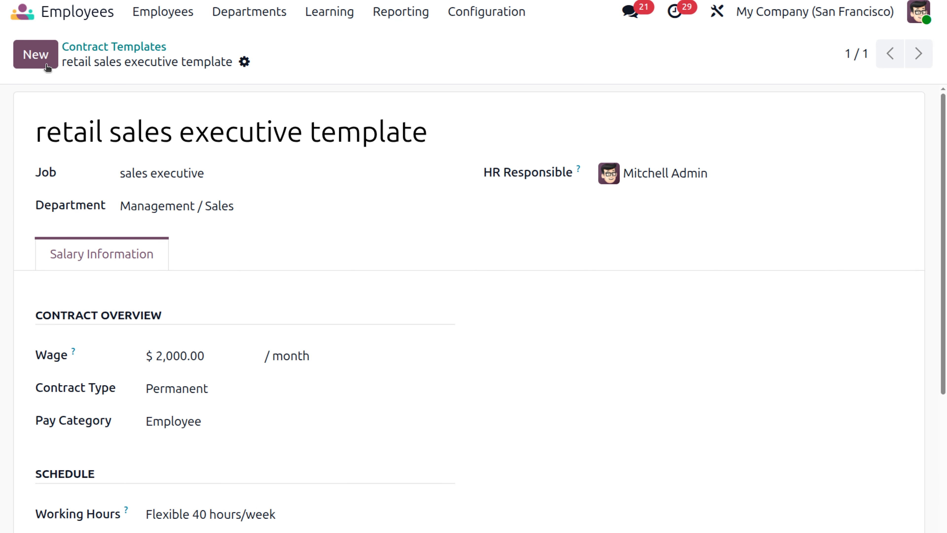
left_click(119, 46)
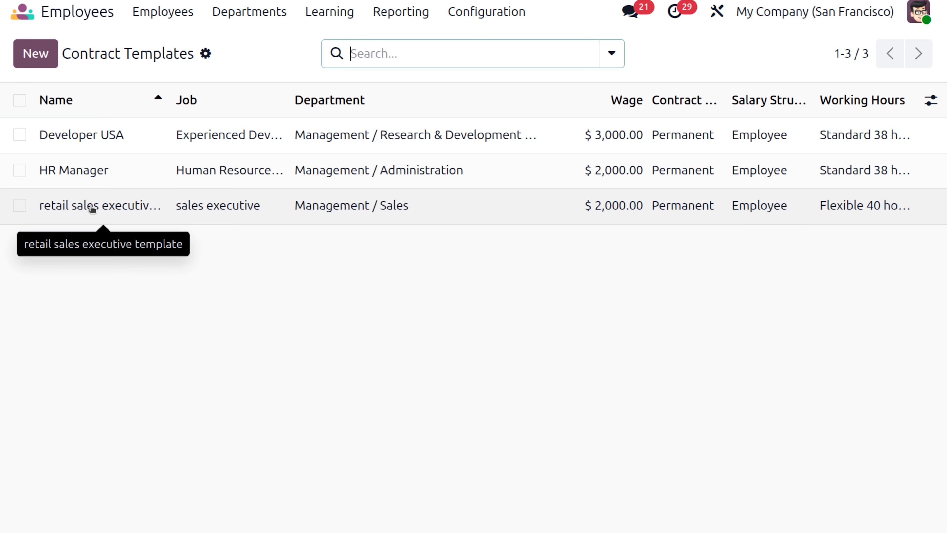
Step: Browse the employee records and open the Marketing and Community Manager whose card has no contract dates
left_click(170, 19)
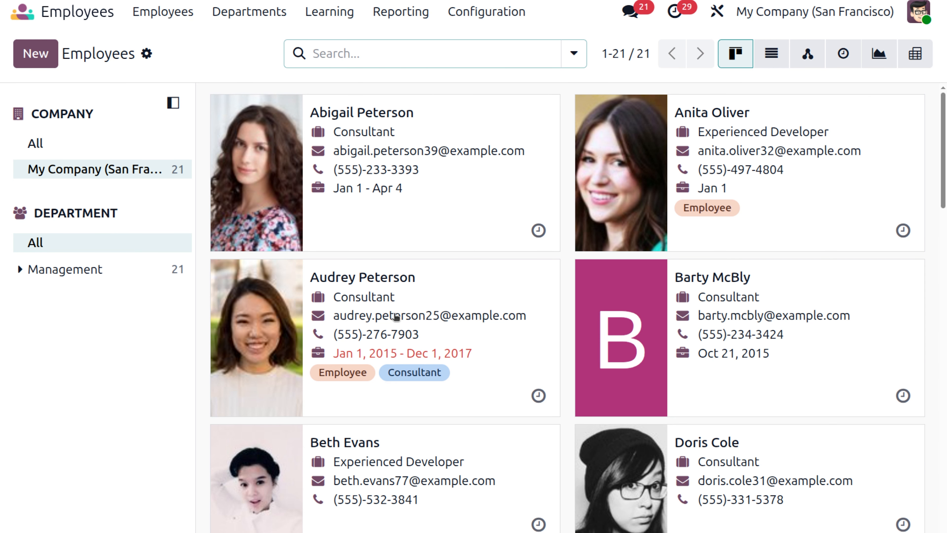
scroll(395, 412, "down", 8)
scroll(395, 412, "down", 7)
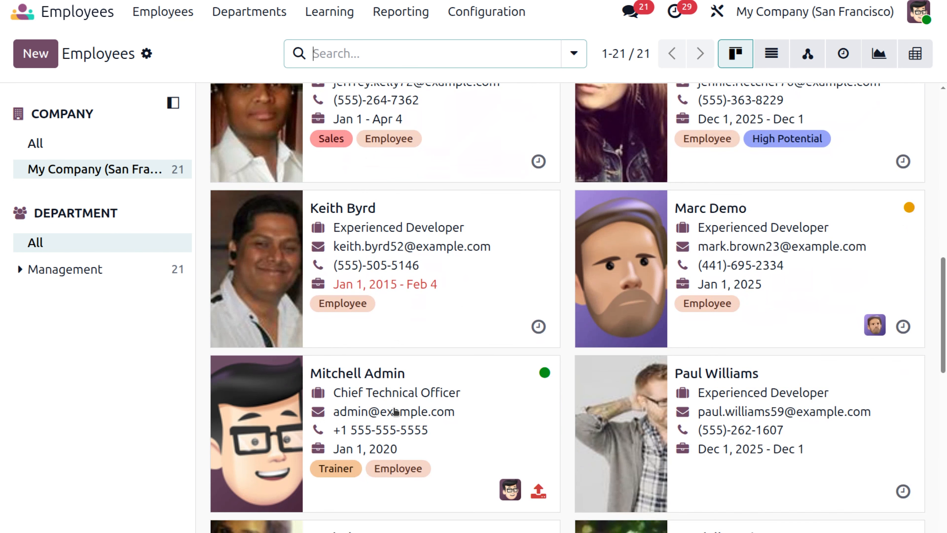
scroll(395, 412, "down", 2)
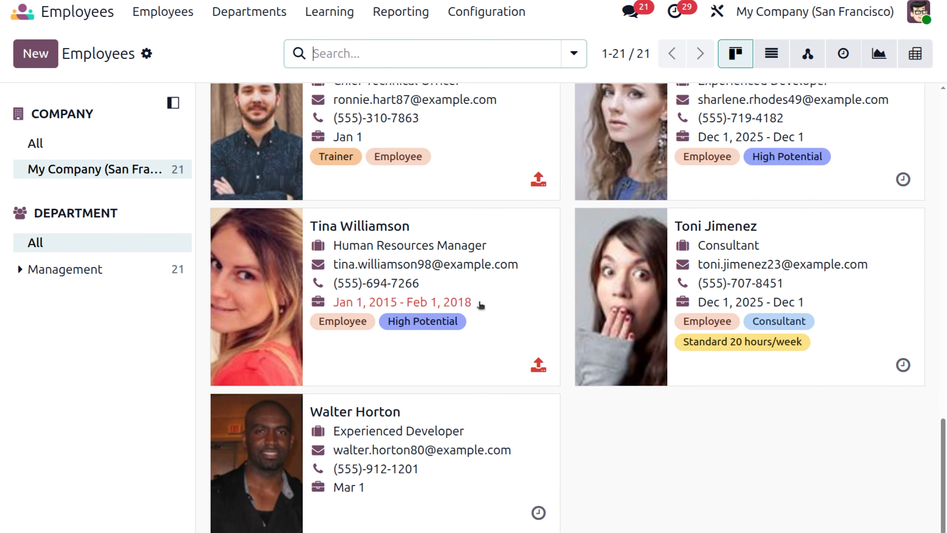
scroll(479, 306, "up", 2)
scroll(480, 305, "up", 2)
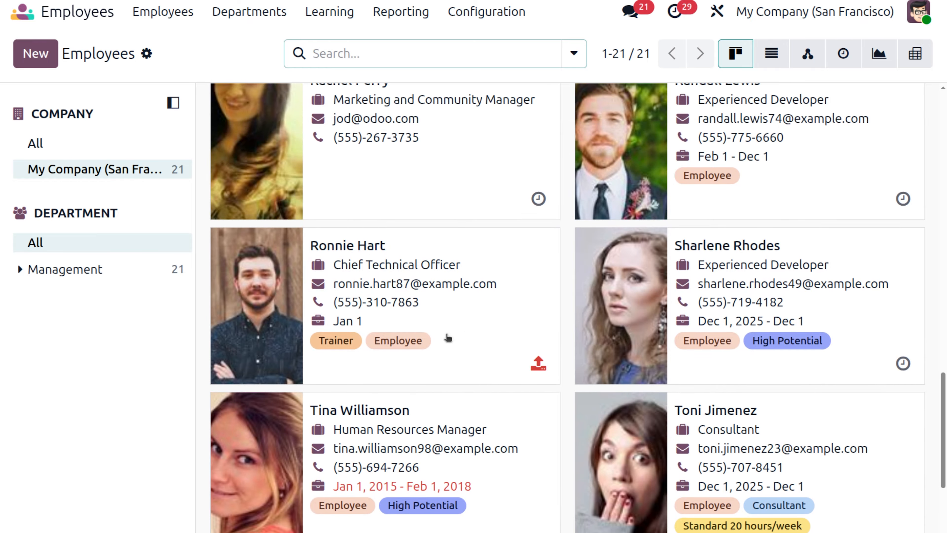
scroll(499, 262, "up", 3)
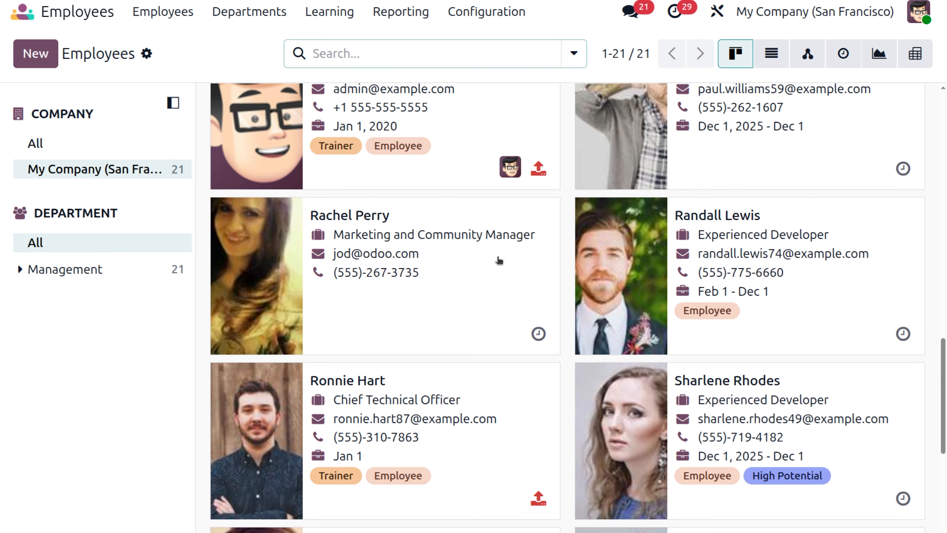
left_click(473, 313)
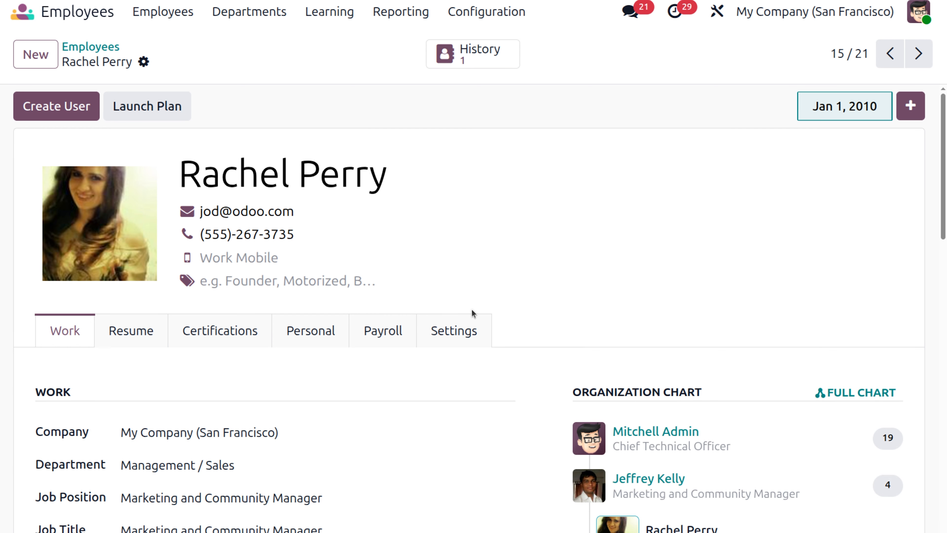
Step: Load the retail sales executive template into the employee's payroll contract details
left_click(367, 336)
scroll(366, 337, "down", 5)
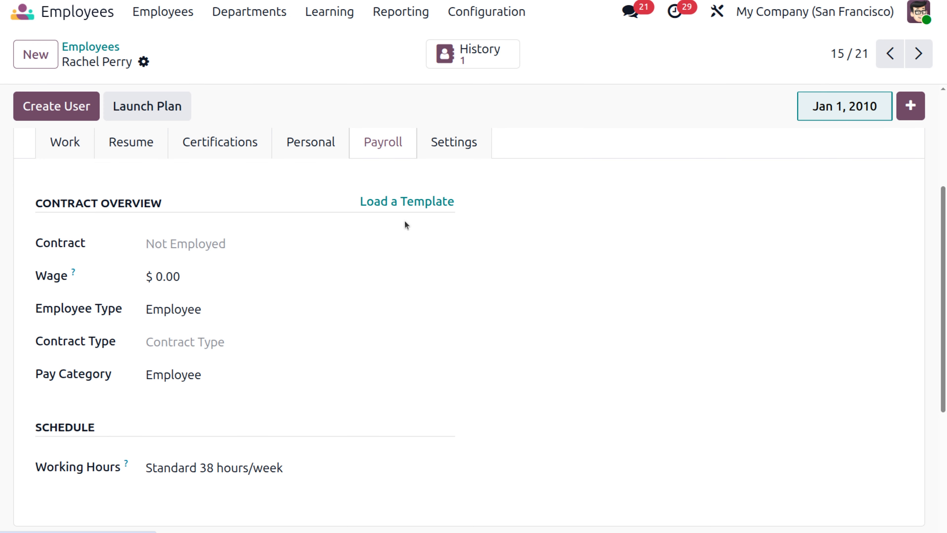
left_click(402, 201)
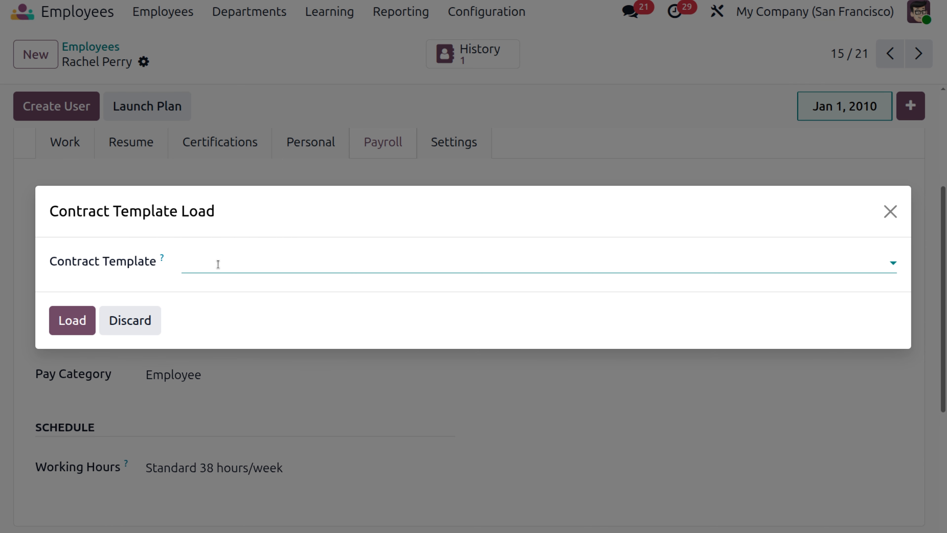
left_click(218, 264)
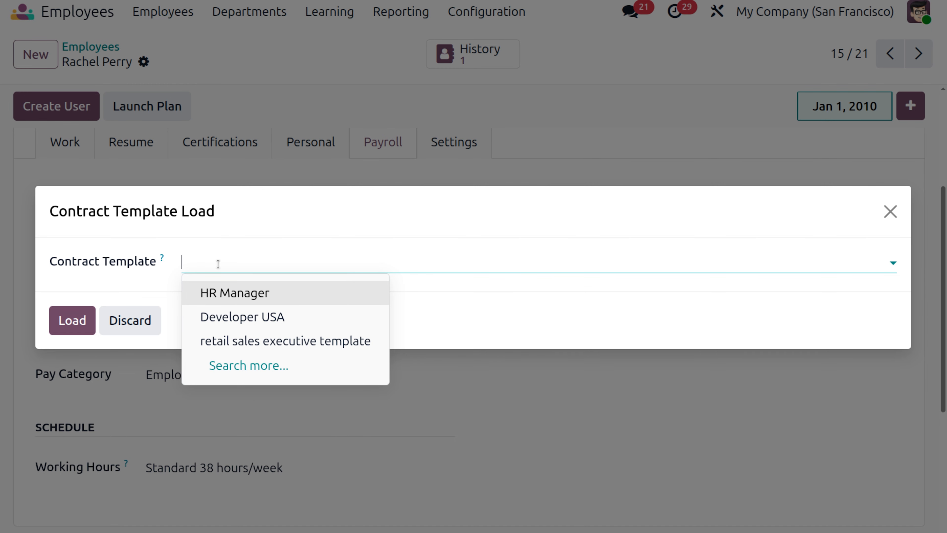
left_click(227, 351)
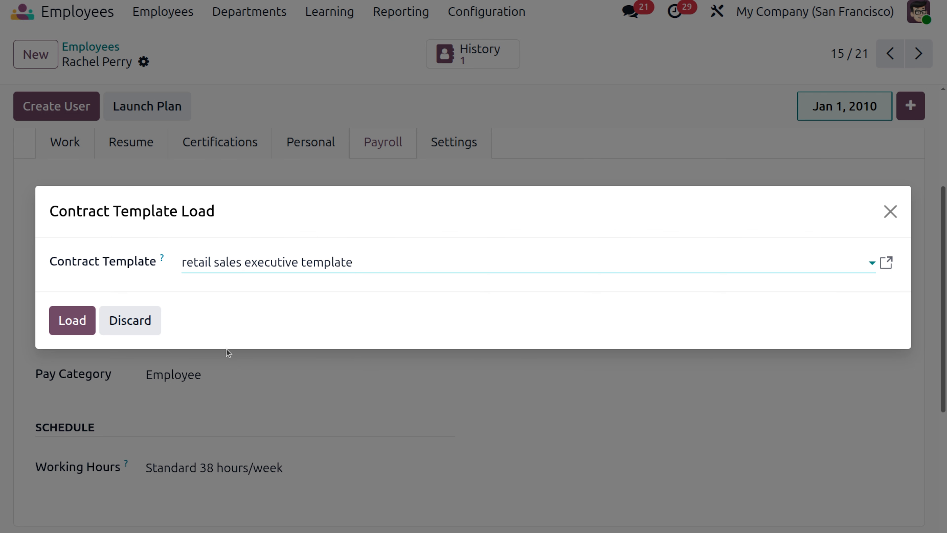
left_click(60, 329)
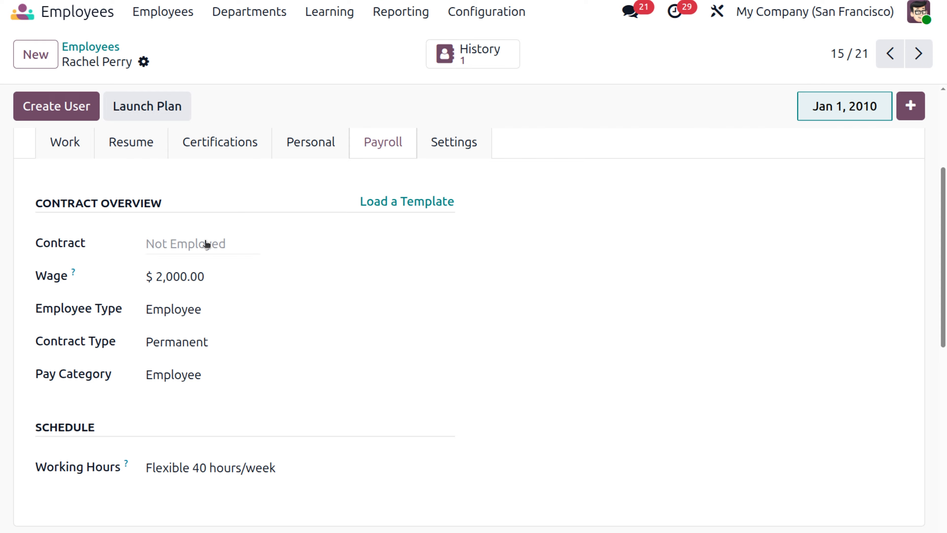
Step: Examine the date picker for the employee's contract period without choosing a date, and return to the start of the record
left_click(197, 247)
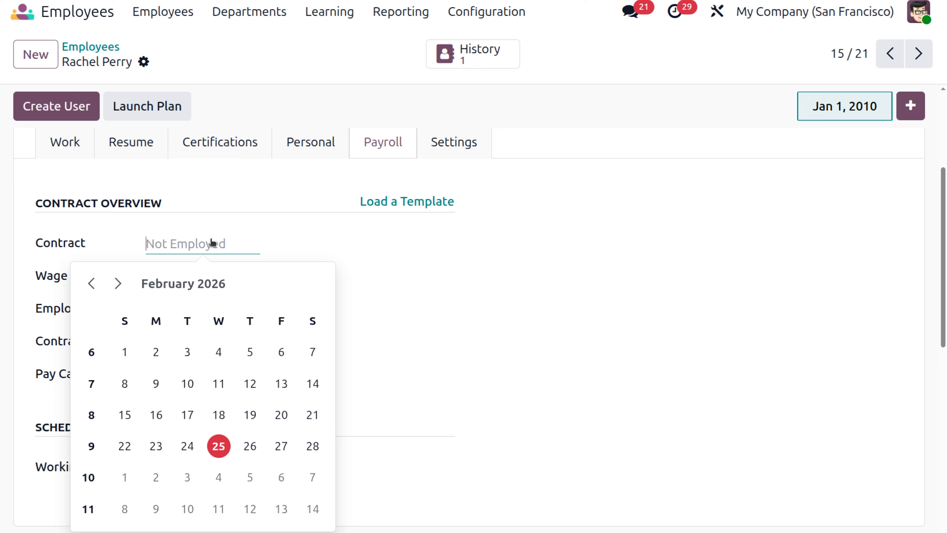
left_click(328, 236)
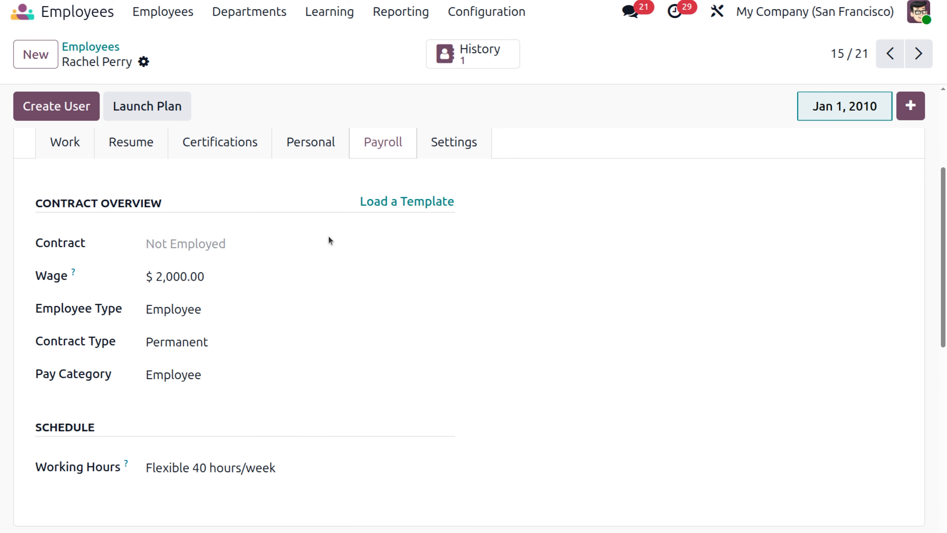
left_click(194, 245)
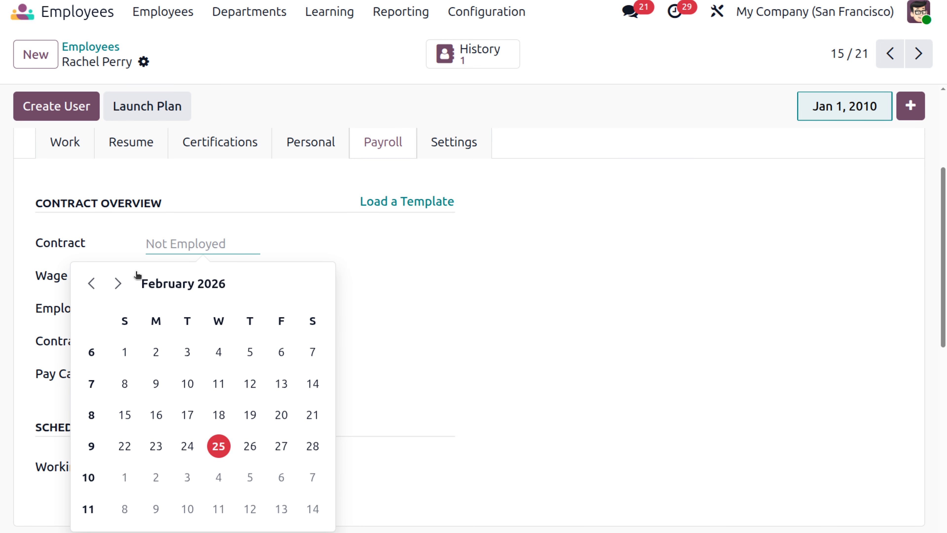
left_click(312, 249)
scroll(312, 250, "up", 5)
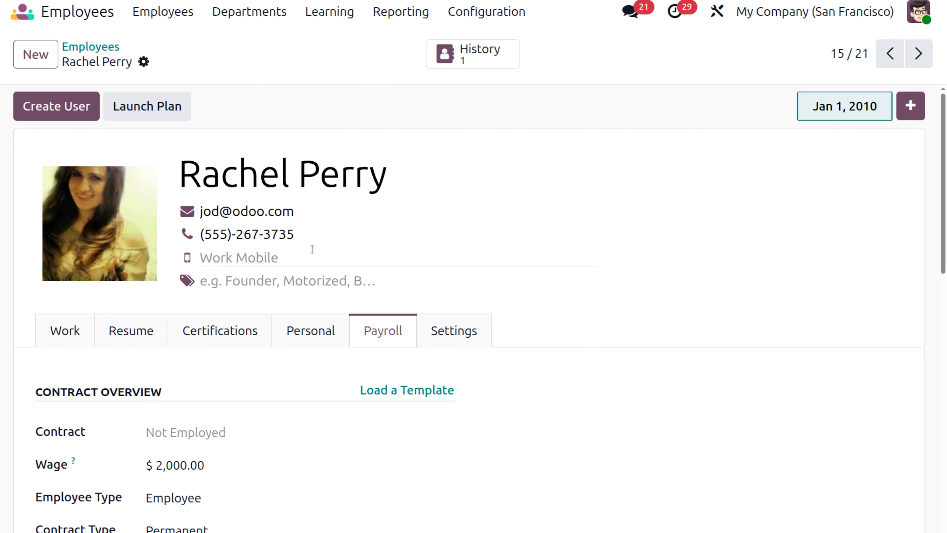